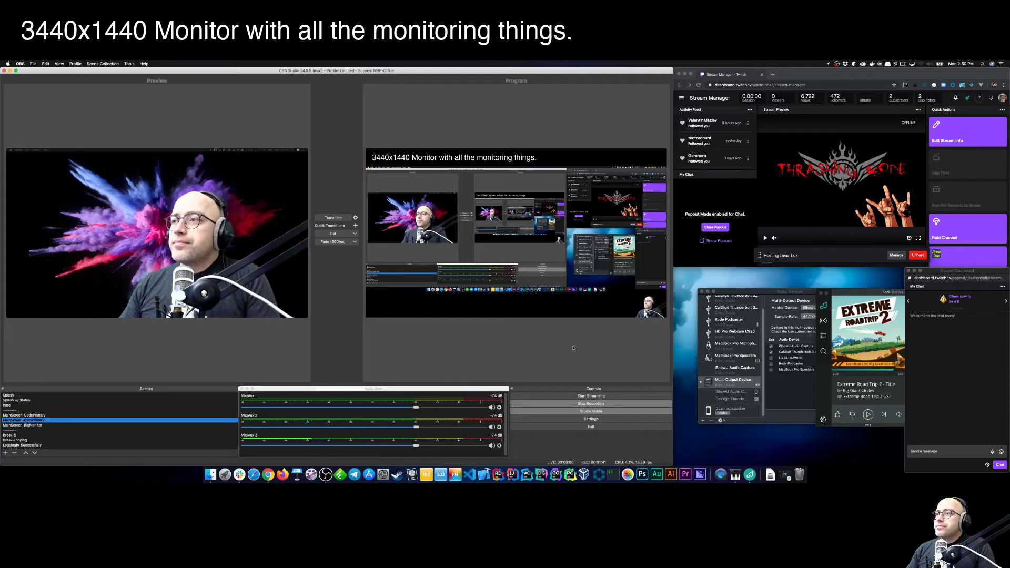
# Move the Pretzel Rock Station window up-left beside the Audio Devices window and focus that window
pyautogui.moveTo(854, 292); pyautogui.dragTo(640, 292)
pyautogui.click(831, 351)
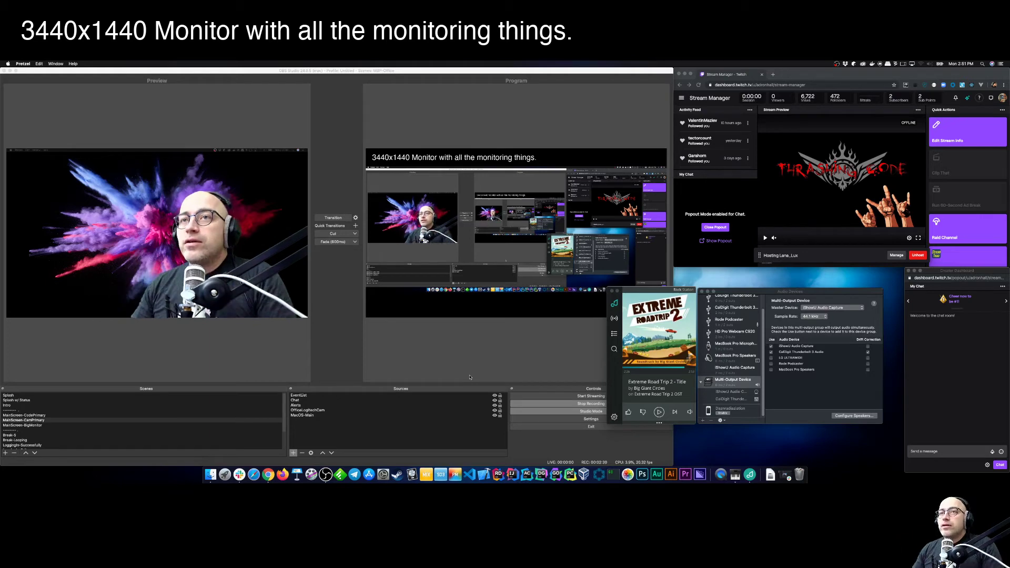
# Send MainScreen-CodePrimary from the Scenes list live with the Fade (600ms) transition
pyautogui.click(128, 405)
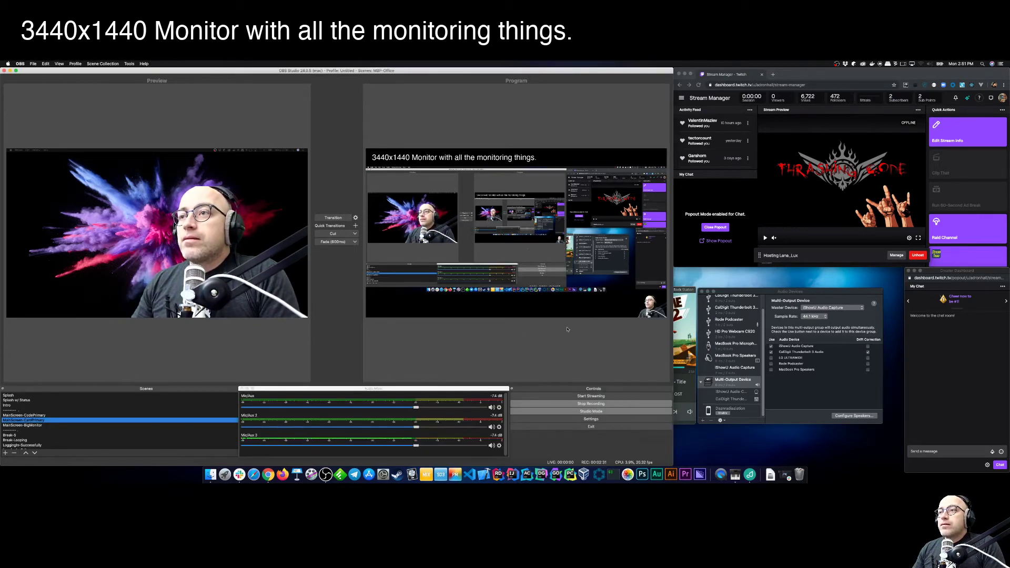
pyautogui.click(29, 415)
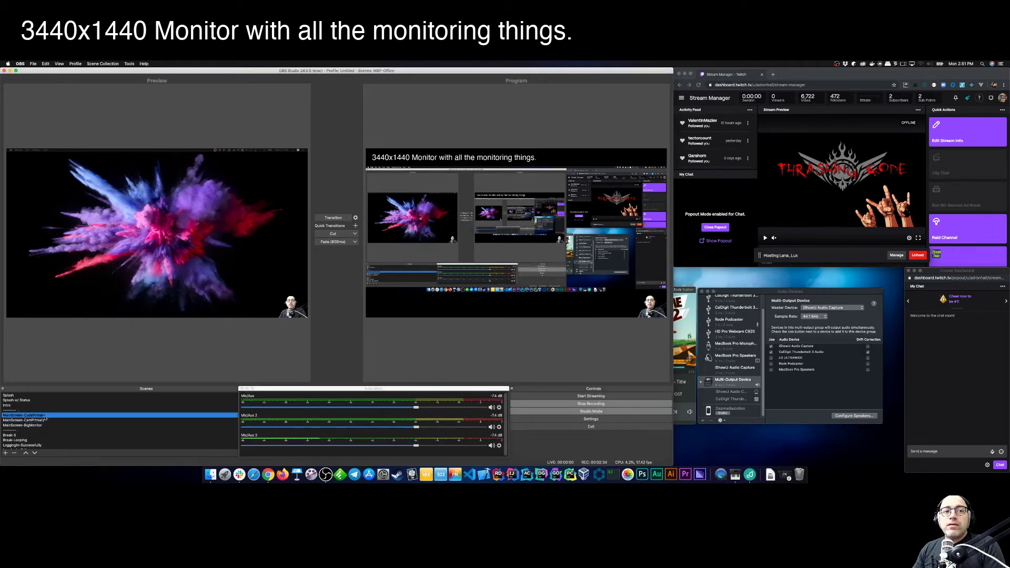
pyautogui.click(337, 242)
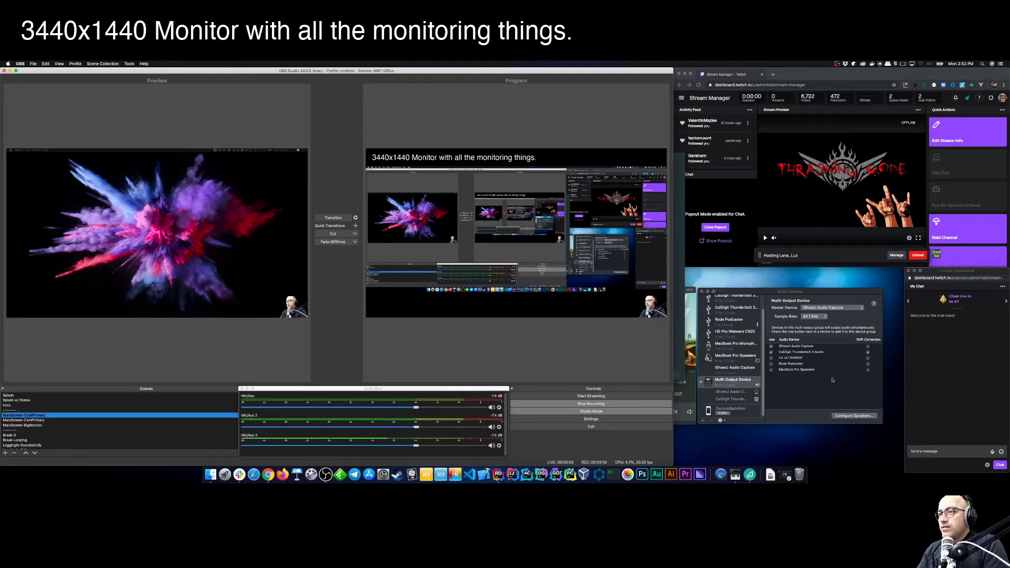
pyautogui.click(798, 293)
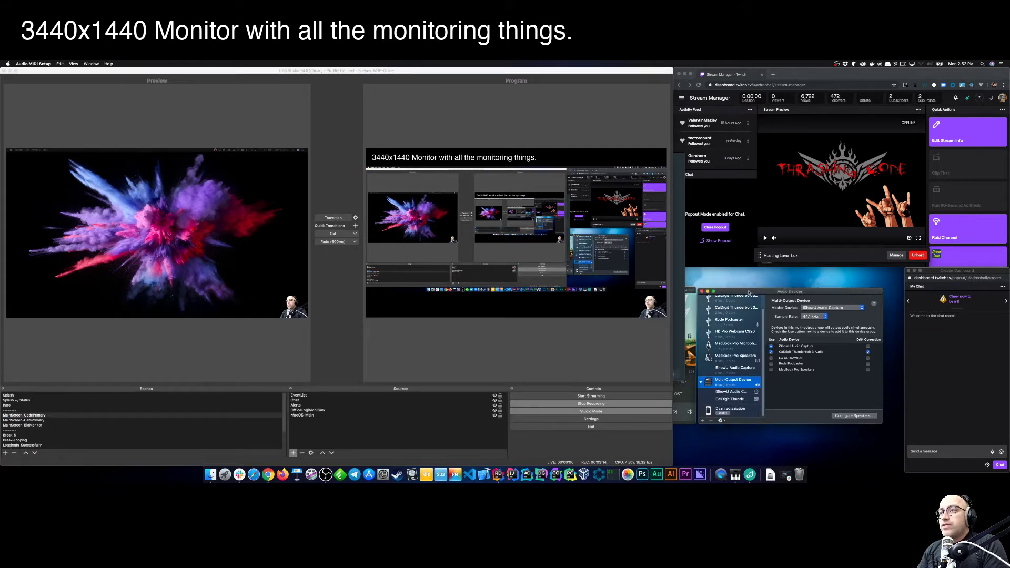
pyautogui.moveTo(749, 293); pyautogui.dragTo(428, 215)
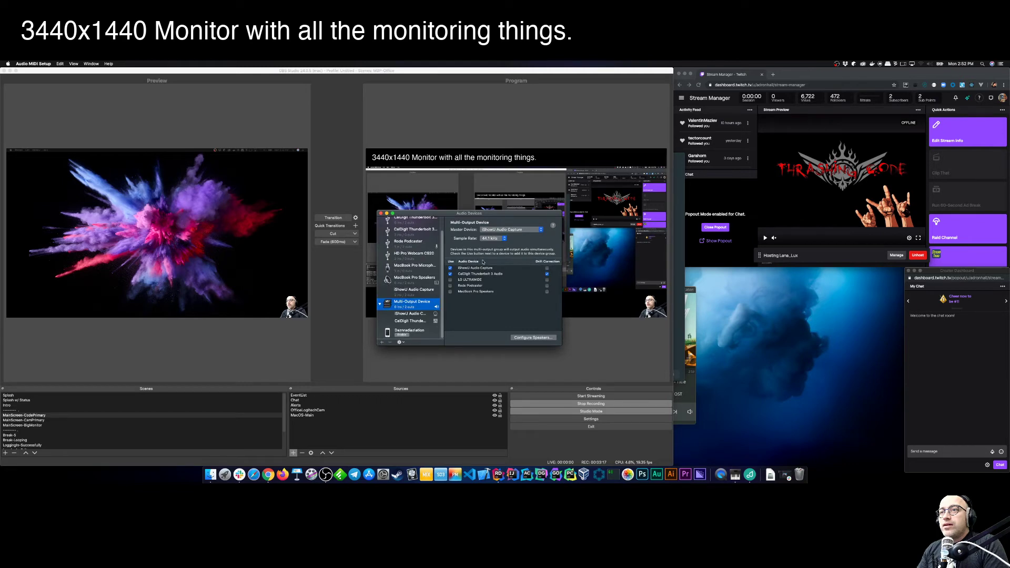
pyautogui.click(486, 268)
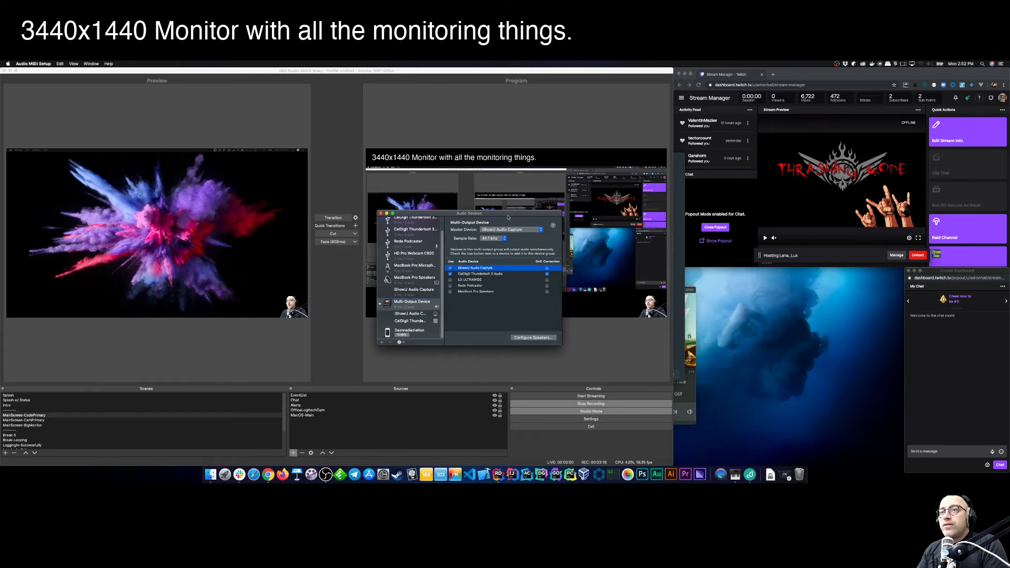
pyautogui.moveTo(508, 213); pyautogui.dragTo(509, 224)
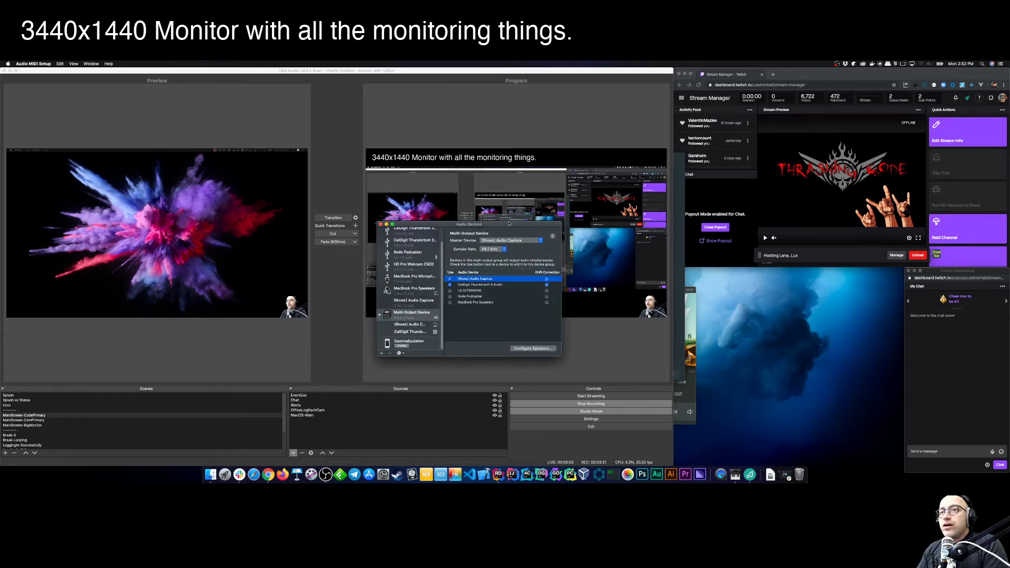
pyautogui.click(497, 285)
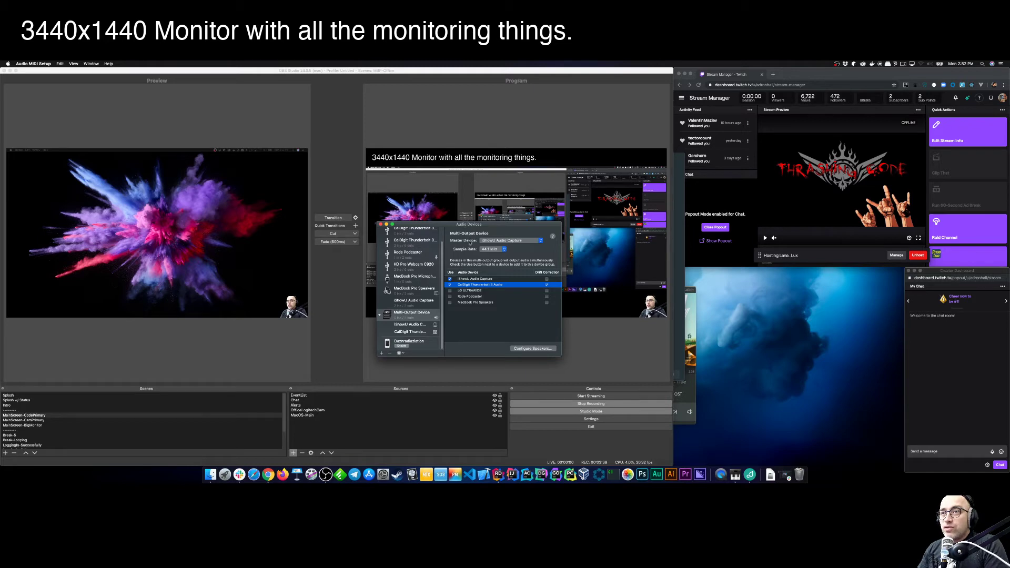
pyautogui.click(528, 241)
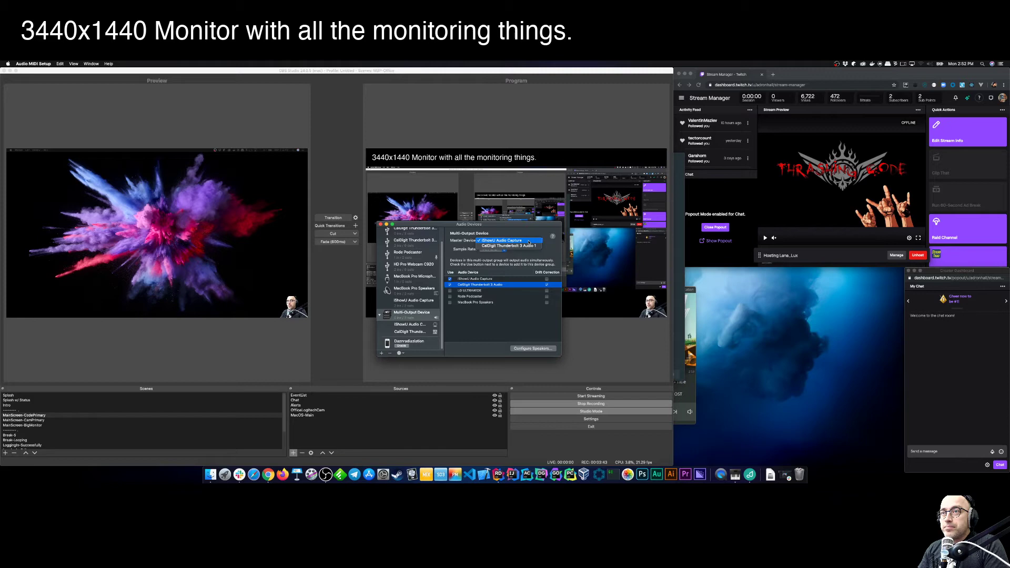
pyautogui.click(529, 242)
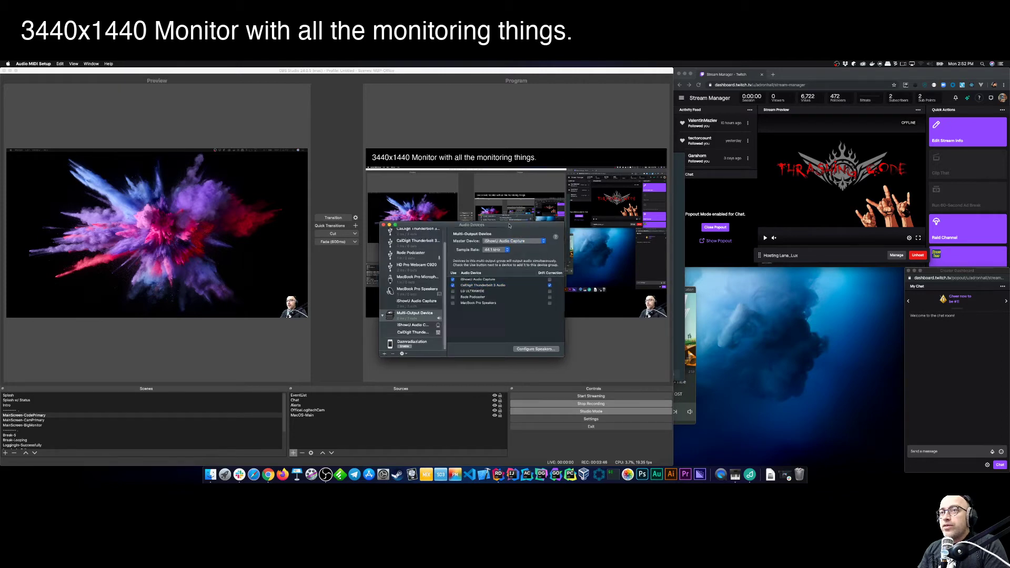
pyautogui.moveTo(506, 230); pyautogui.dragTo(798, 307)
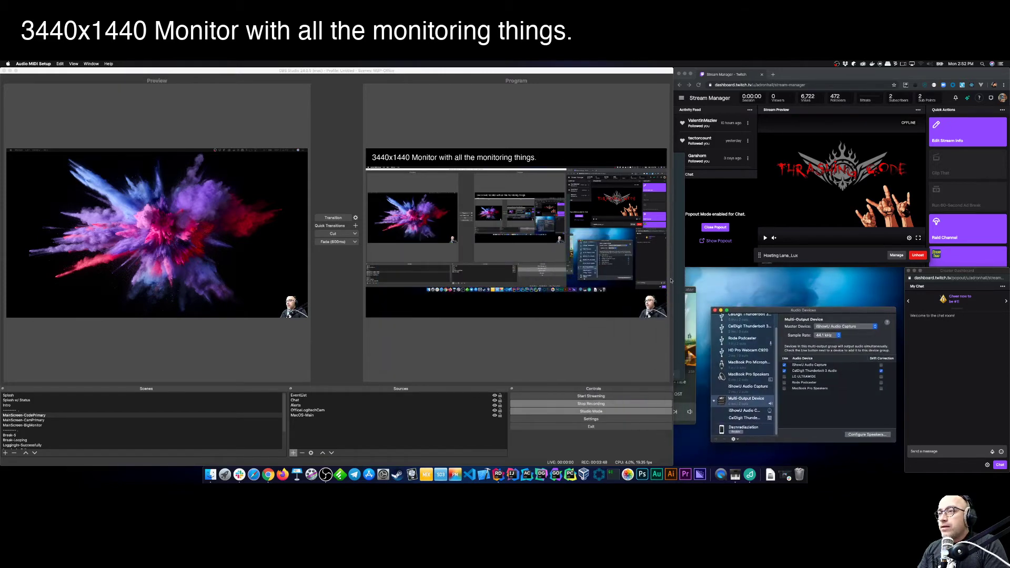
pyautogui.moveTo(688, 290); pyautogui.dragTo(782, 284)
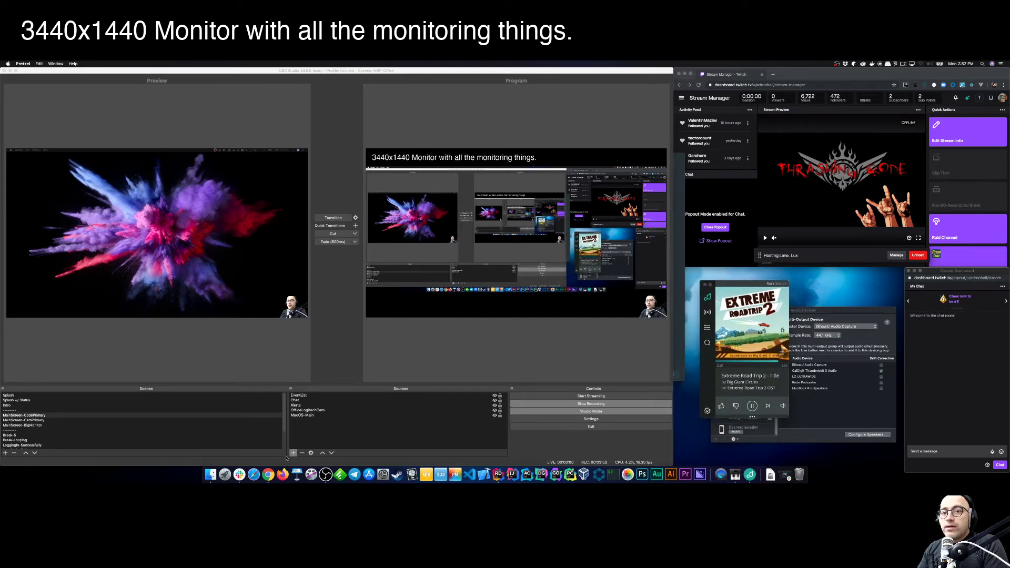
# Raise the Mic/Aux fader to 0.0 dB and set Pretzel's volume to 60%
pyautogui.click(295, 437)
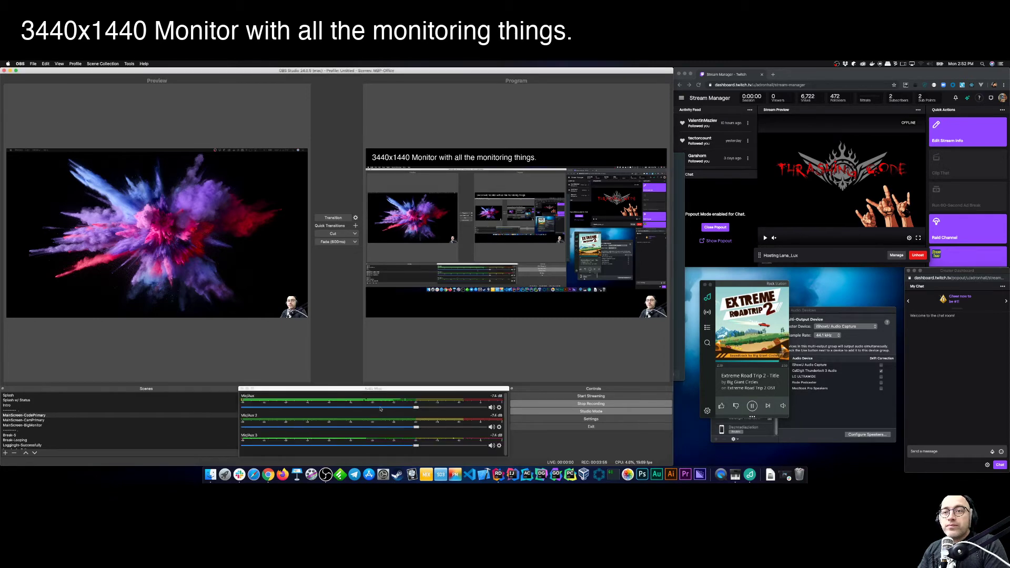
pyautogui.moveTo(416, 408)
pyautogui.mouseDown()
pyautogui.moveTo(484, 408)
pyautogui.moveTo(357, 410)
pyautogui.moveTo(415, 410)
pyautogui.mouseUp()
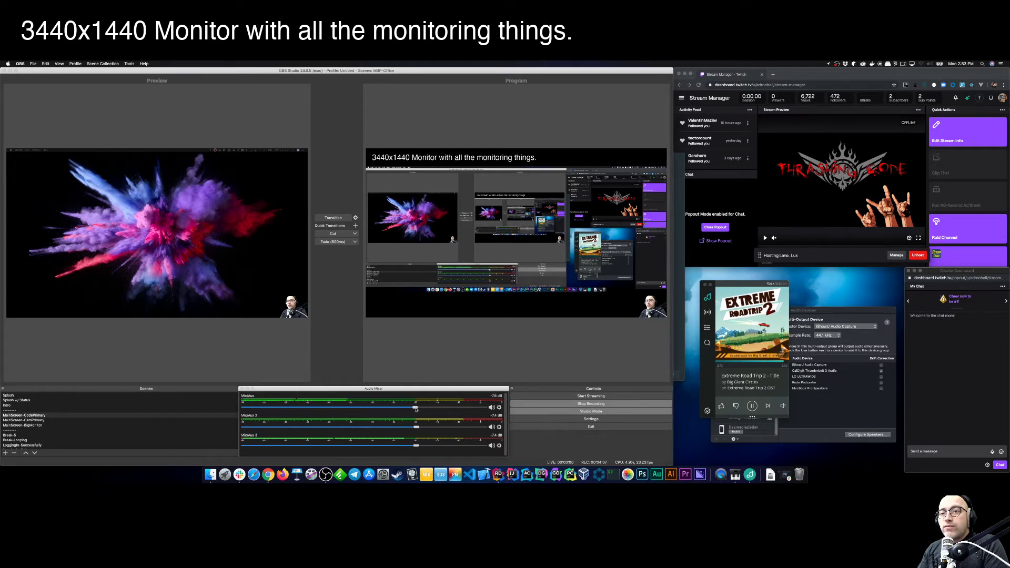
pyautogui.click(783, 406)
pyautogui.moveTo(781, 392); pyautogui.dragTo(776, 353)
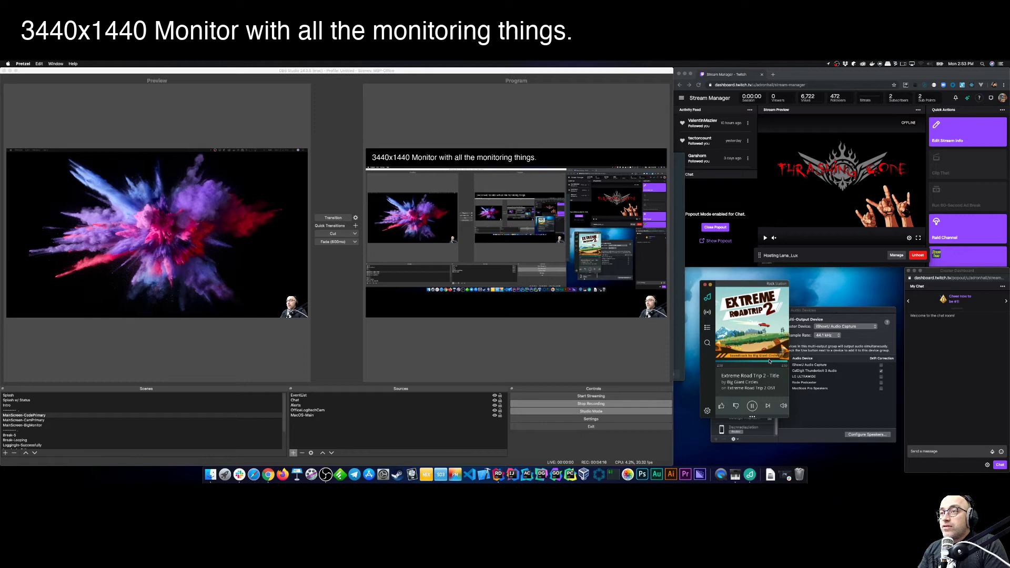
# Check the OBS audio meters against Pretzel's volume, then open OBS Settings
pyautogui.click(652, 304)
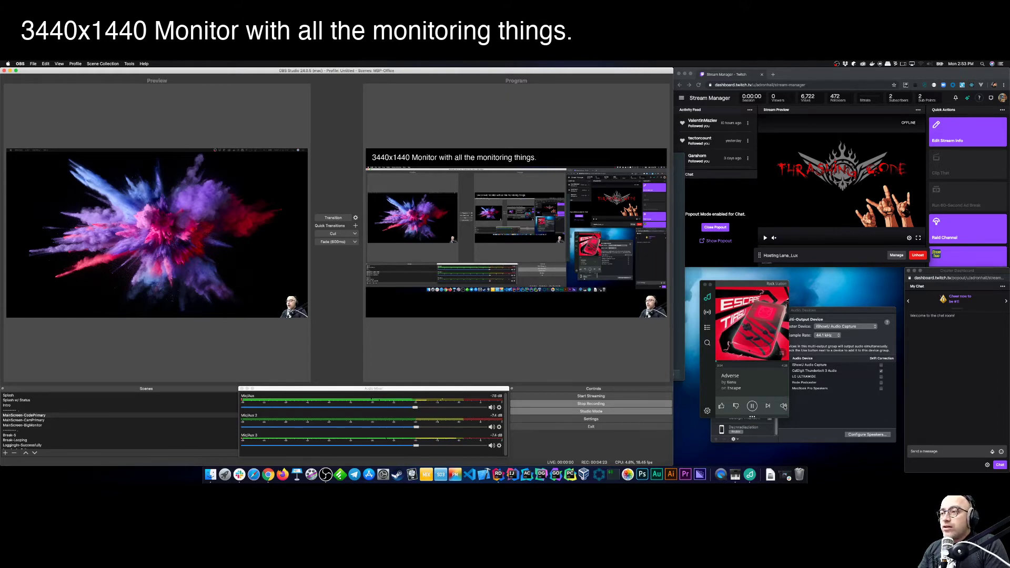
pyautogui.click(783, 407)
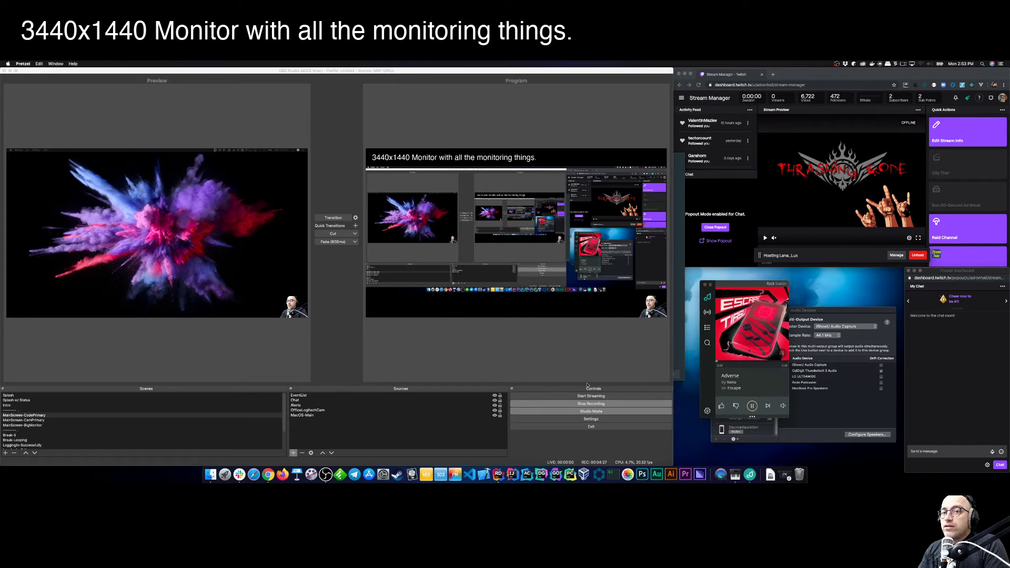
pyautogui.click(421, 334)
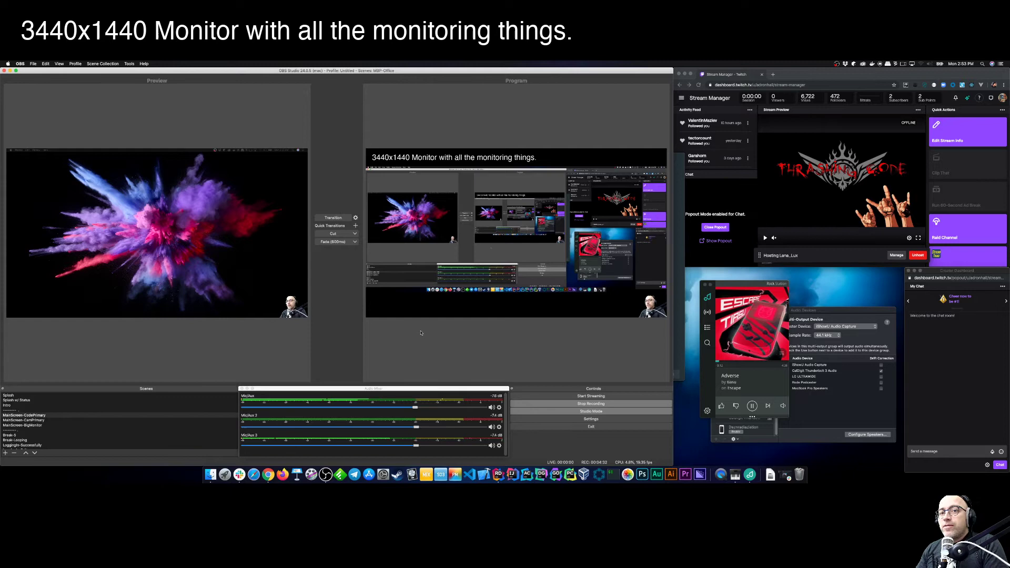
pyautogui.click(558, 421)
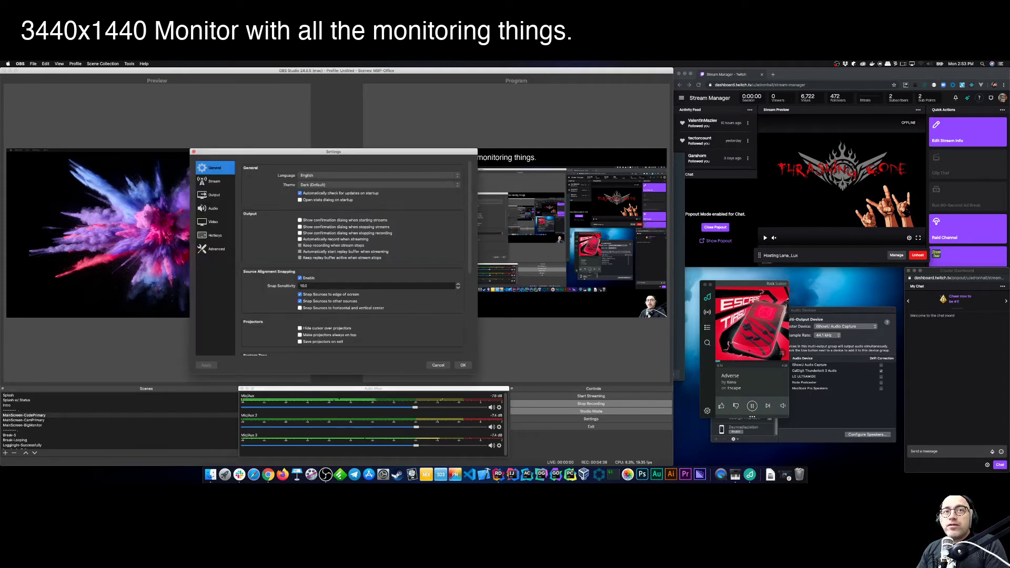
# Show the Audio settings page listing iShowU Audio Capture, CalDigit Thunderbolt 3 Audio and Rode Podcaster
pyautogui.click(212, 208)
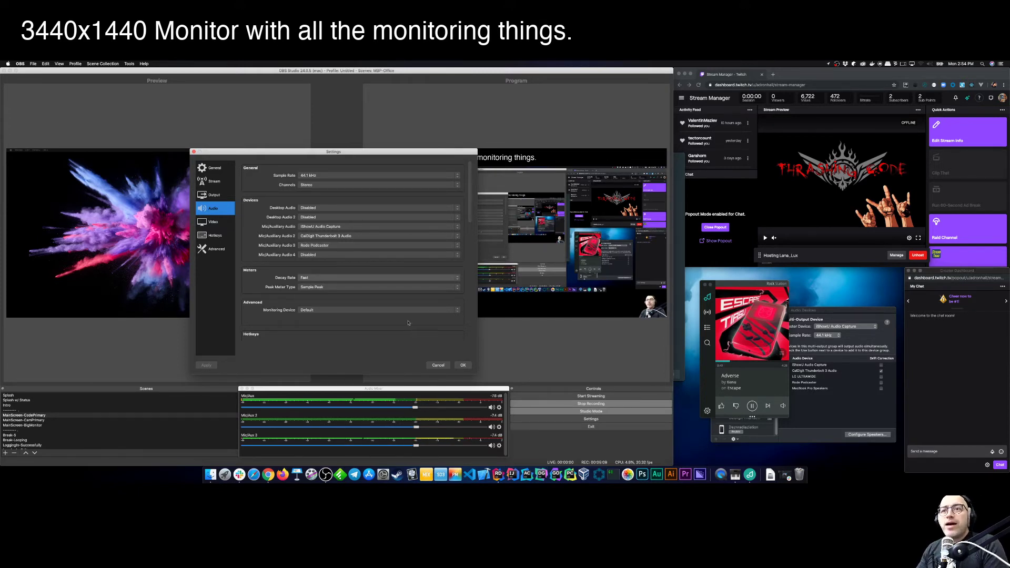
# Close OBS Settings with OK and launch System Preferences through a Spotlight search for 'sys'
pyautogui.click(463, 365)
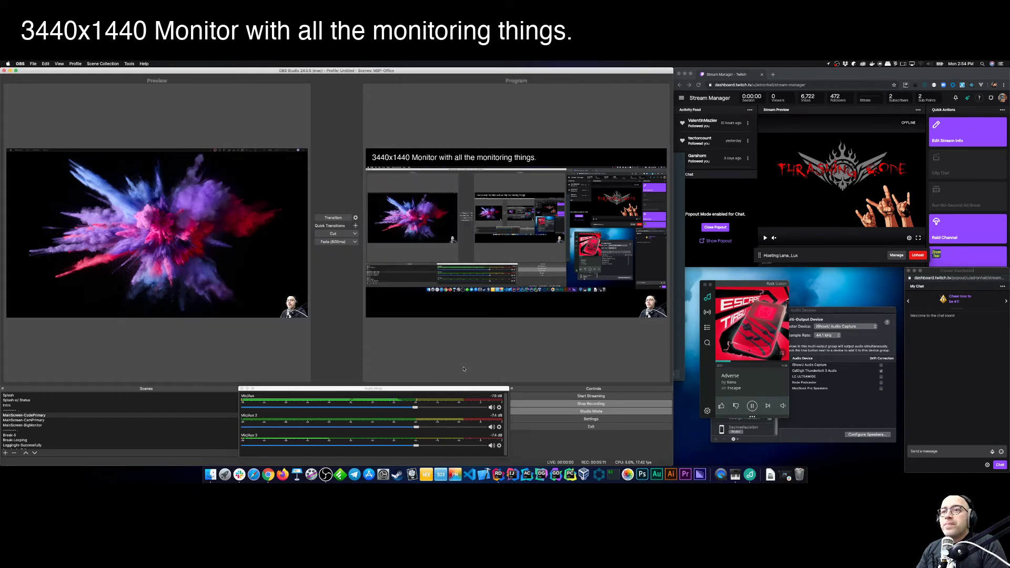
pyautogui.click(849, 399)
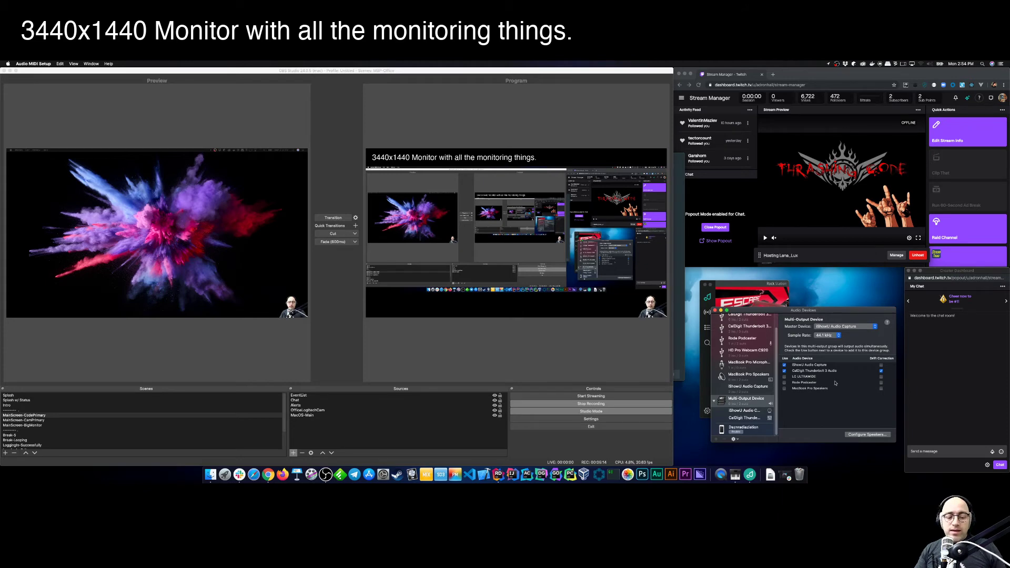
pyautogui.press('super+space')
pyautogui.write('sys')
pyautogui.press('Return')
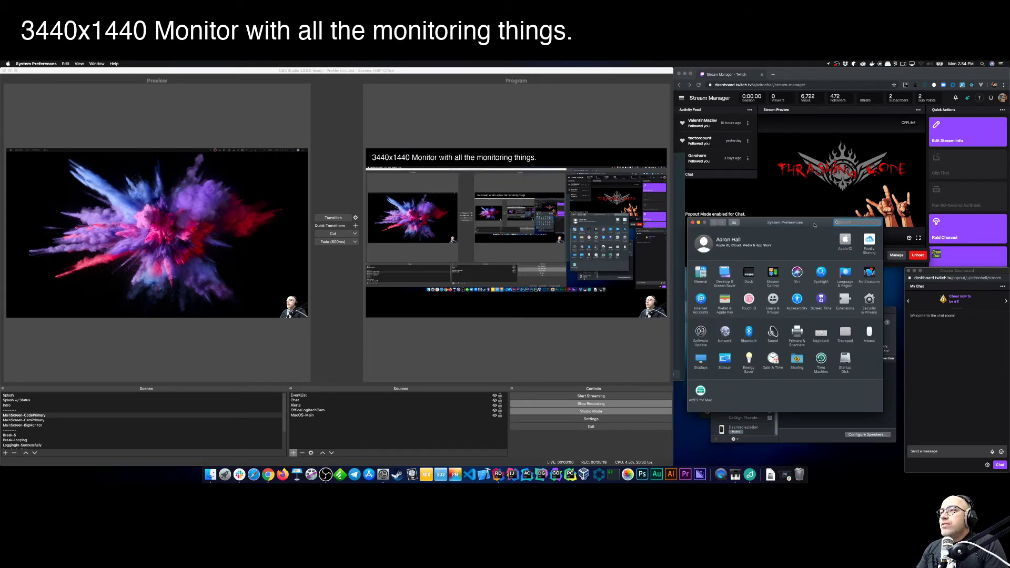
# Show the Sound output list with Multi-Output Device selected, then return to OBS
pyautogui.moveTo(814, 222); pyautogui.dragTo(829, 92)
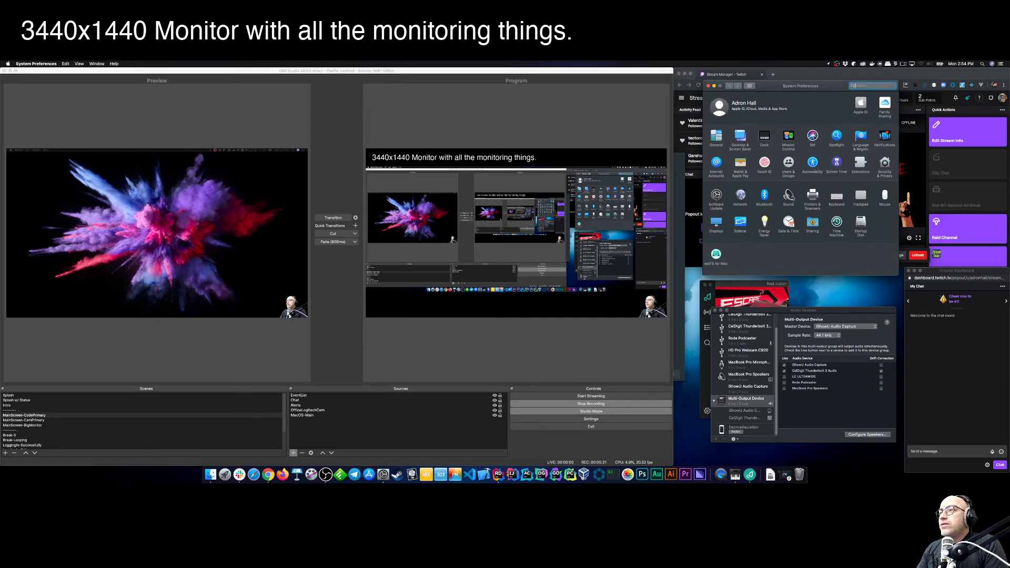
pyautogui.click(792, 198)
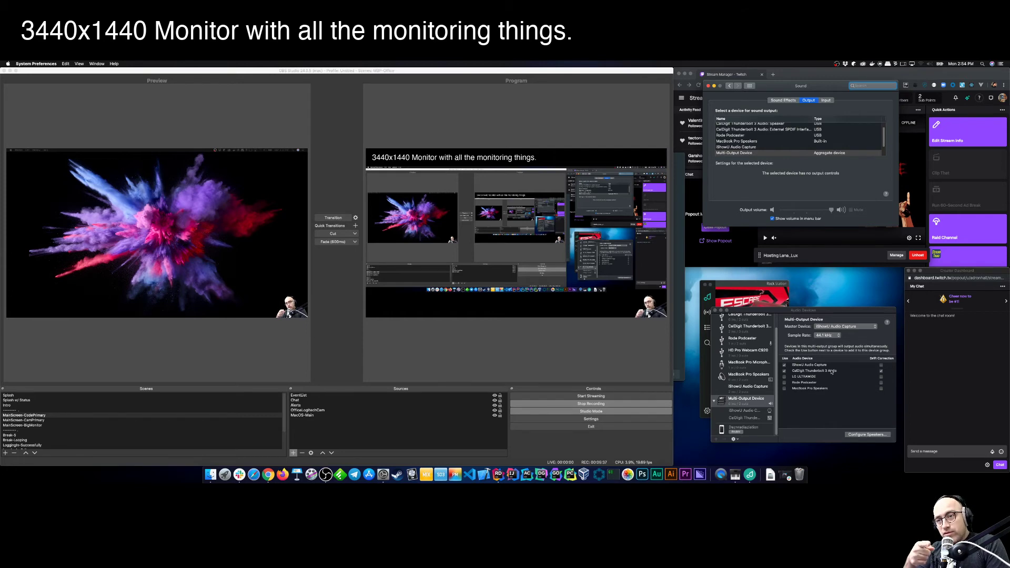
pyautogui.click(564, 366)
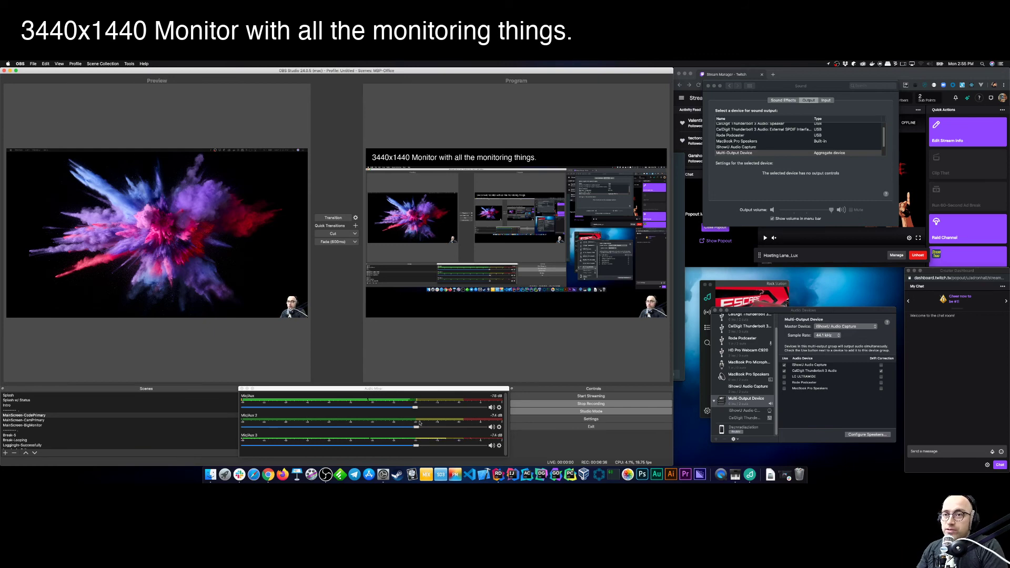
# Lower the Mic/Aux fader to -24.8 dB and load the Outro scene into the preview
pyautogui.moveTo(415, 407); pyautogui.dragTo(333, 412)
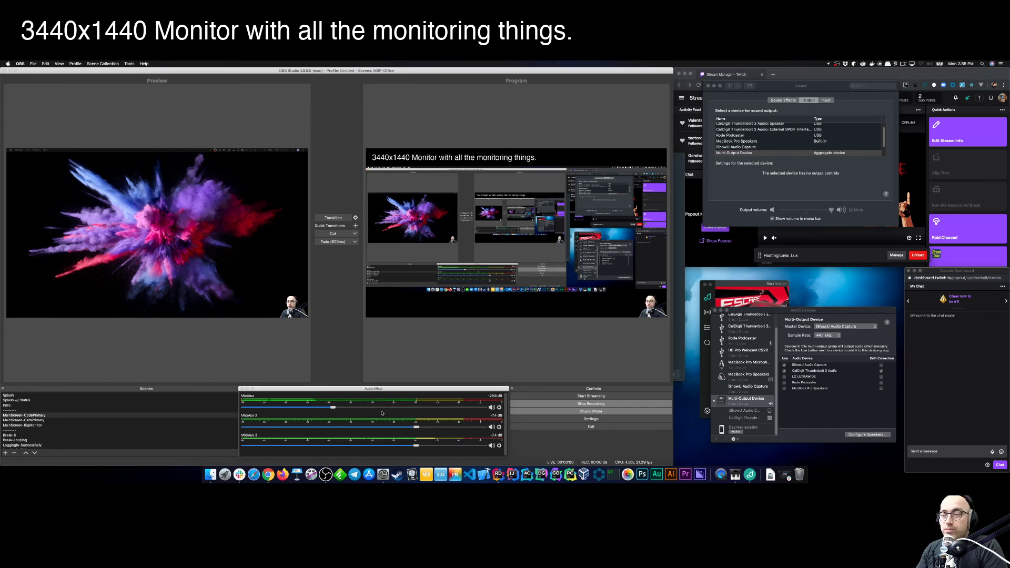
pyautogui.click(729, 286)
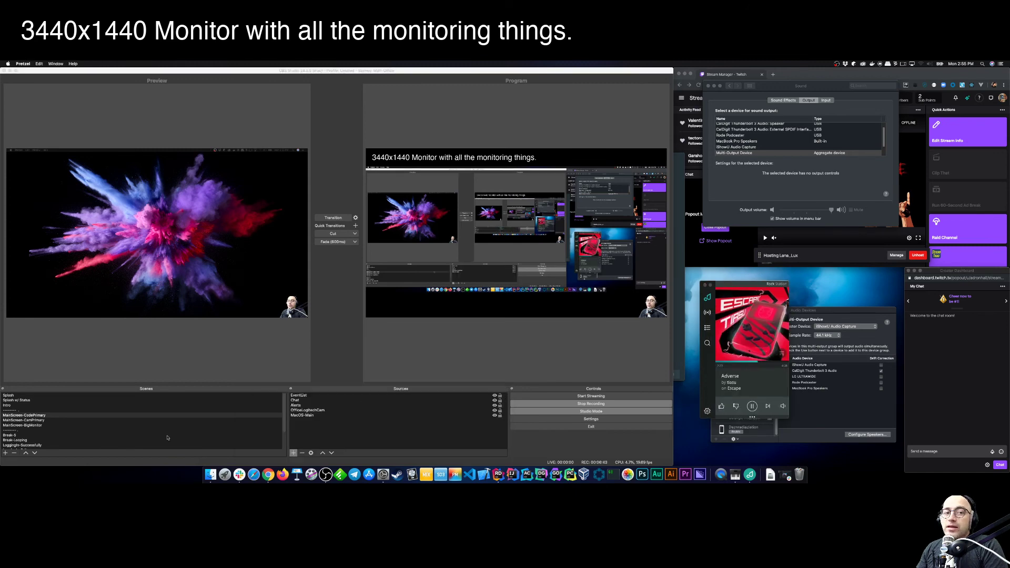
pyautogui.scroll(-3, 47, 438)
pyautogui.click(25, 437)
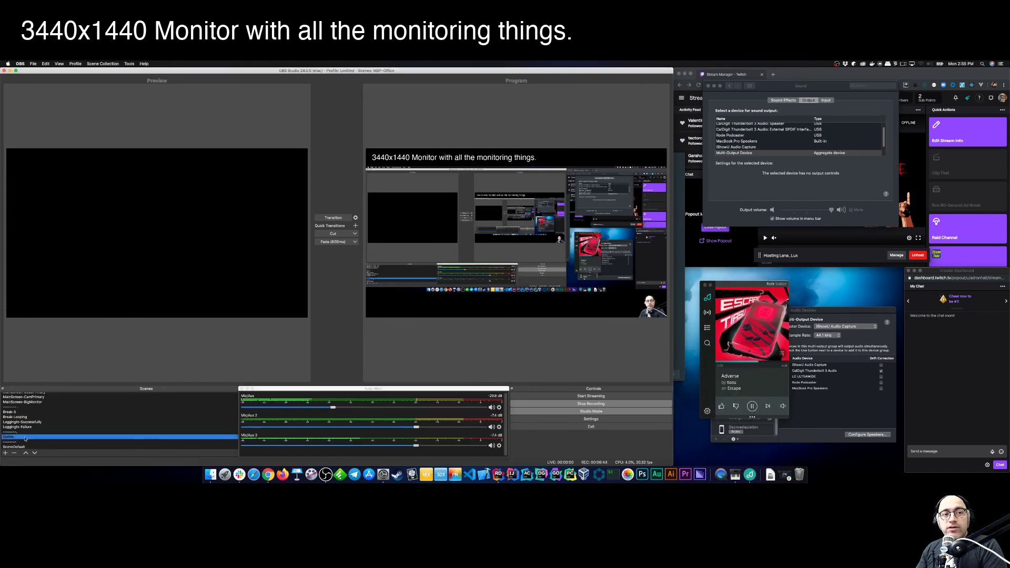